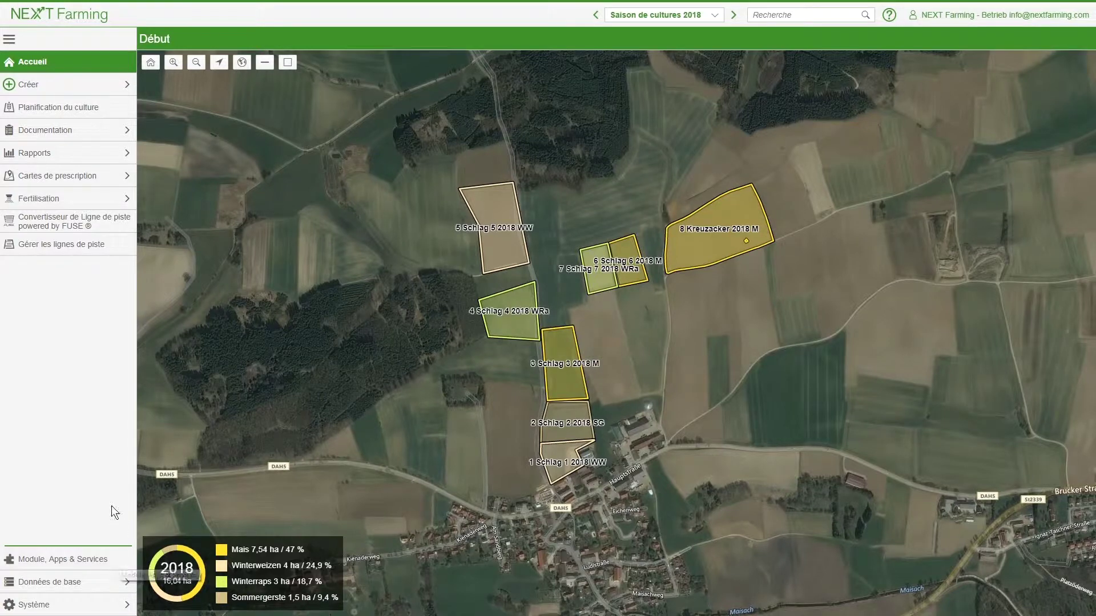
Open the wayline manager and start a new wayline for the field Schlag 6
{"action": "left_click", "coordinate": [117, 246]}
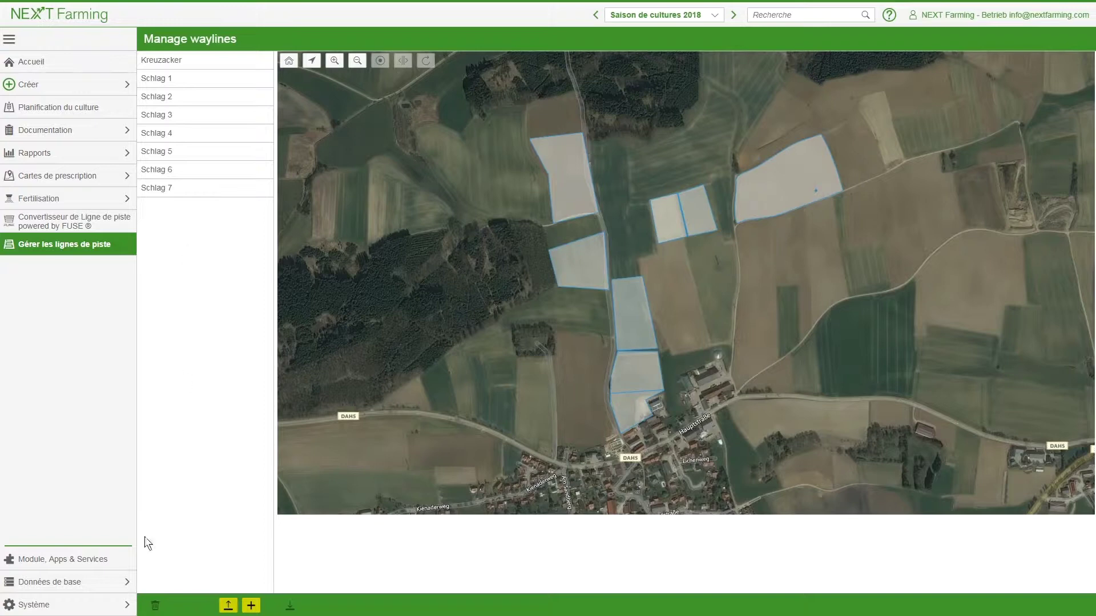
{"action": "left_click", "coordinate": [114, 582]}
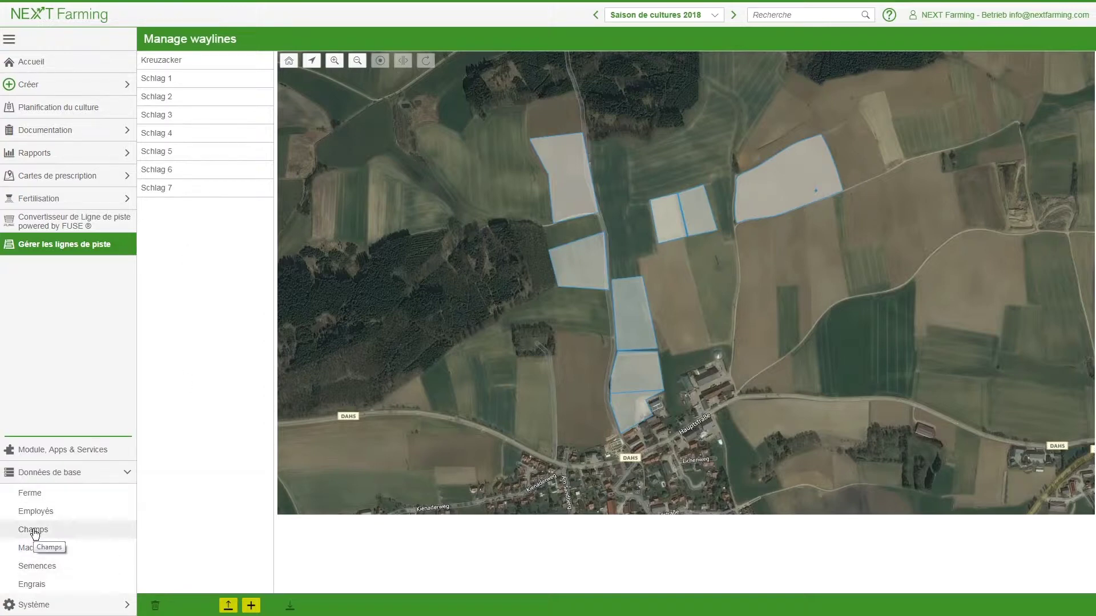
{"action": "left_click", "coordinate": [51, 472]}
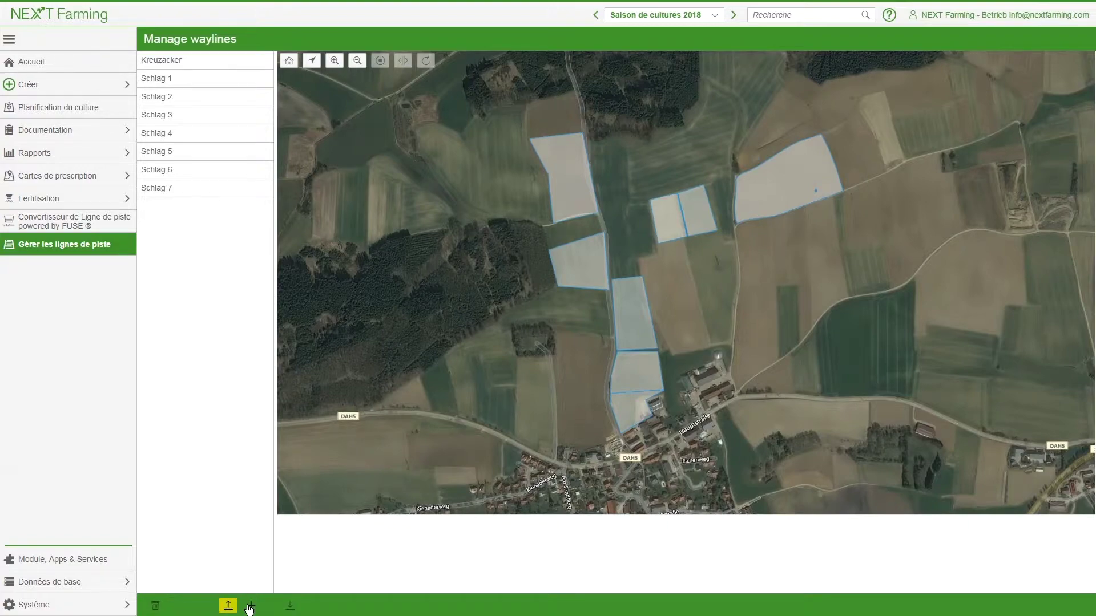
{"action": "left_click", "coordinate": [249, 606]}
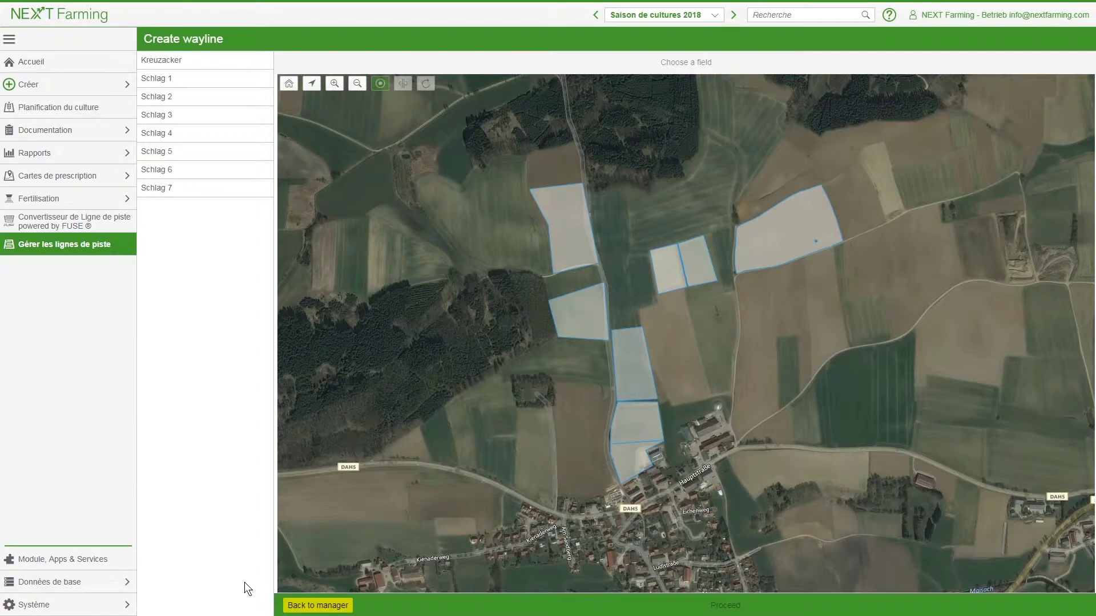
{"action": "left_click", "coordinate": [190, 171]}
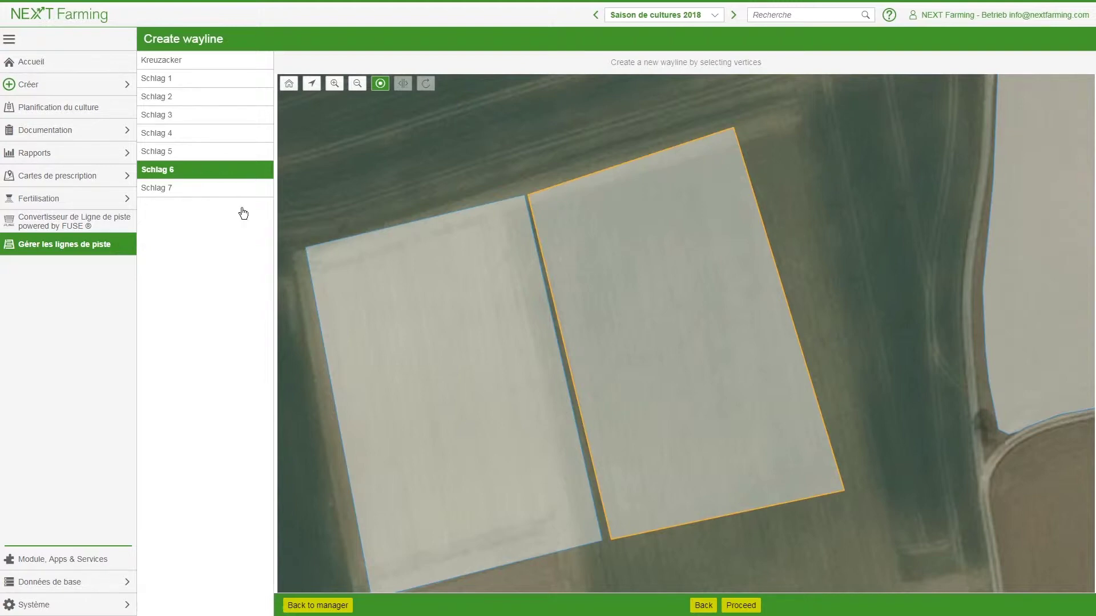
Create an AB wayline along Schlag 6's eastern edge, with A at the southeast corner and B at the northeast corner
{"action": "left_click", "coordinate": [741, 603]}
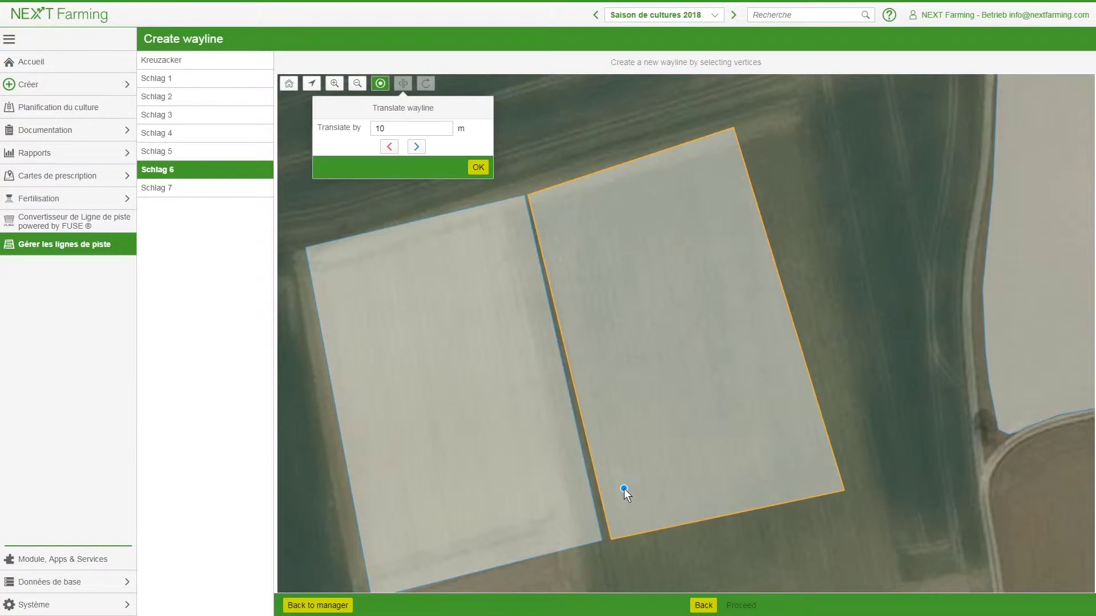
{"action": "left_click", "coordinate": [843, 490]}
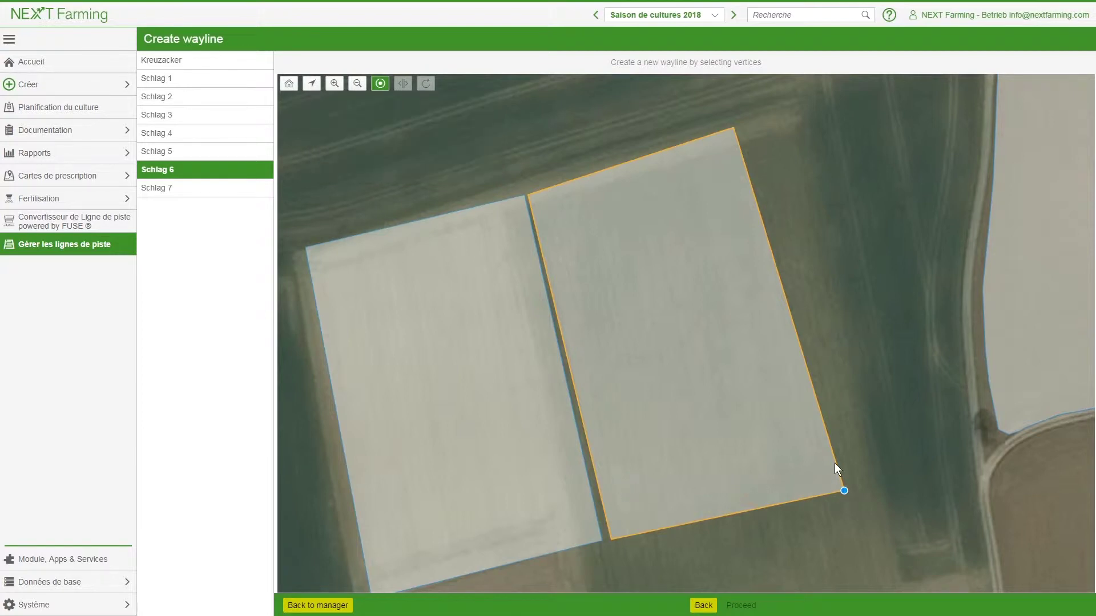
{"action": "left_click", "coordinate": [733, 128]}
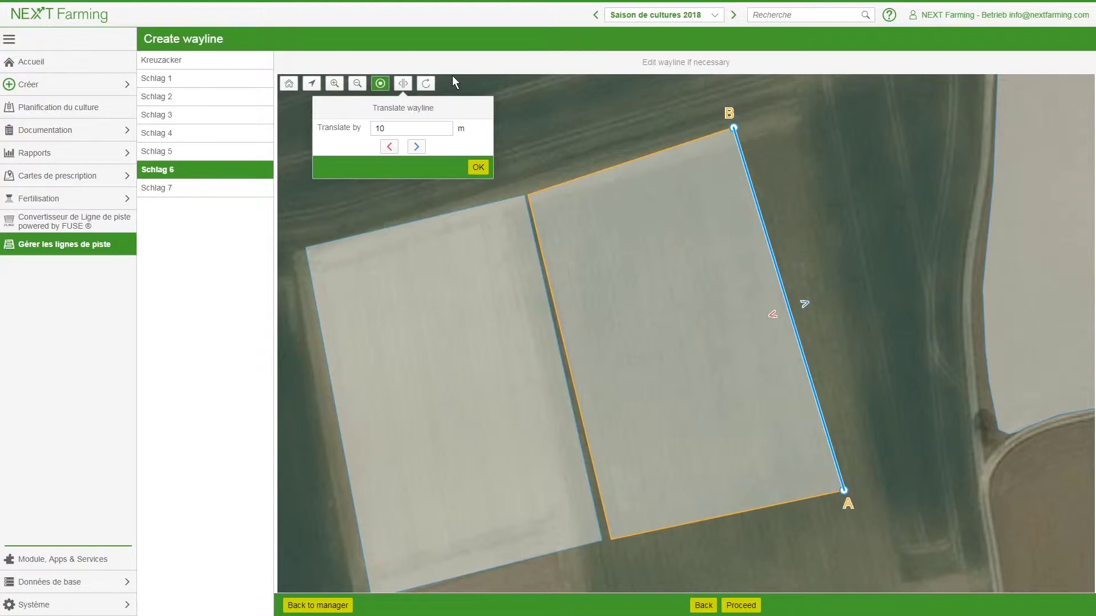
Translate the wayline 1,5 m inward from Schlag 6's eastern edge
{"action": "left_click", "coordinate": [386, 85]}
{"action": "double_click", "coordinate": [447, 126]}
{"action": "type", "text": "1,5"}
{"action": "left_click", "coordinate": [390, 148]}
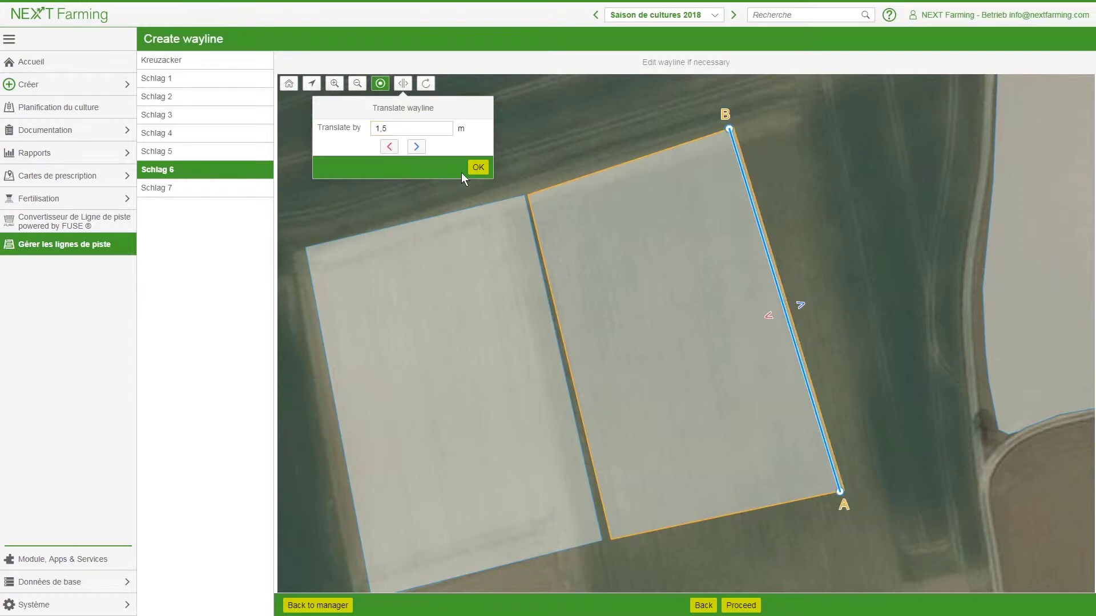
{"action": "left_click", "coordinate": [478, 168]}
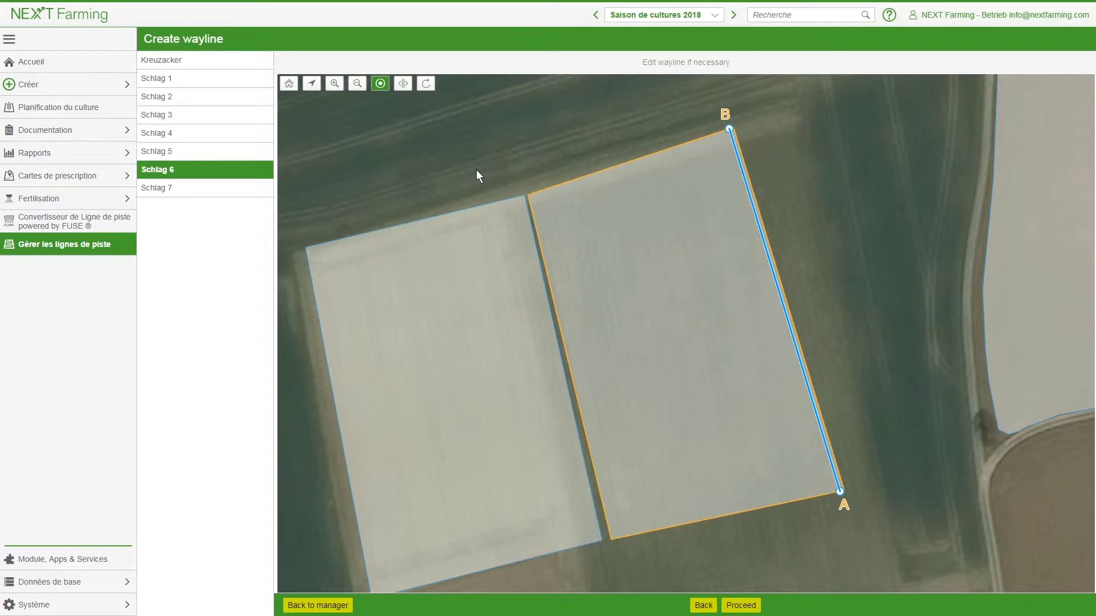
{"action": "left_click", "coordinate": [428, 86]}
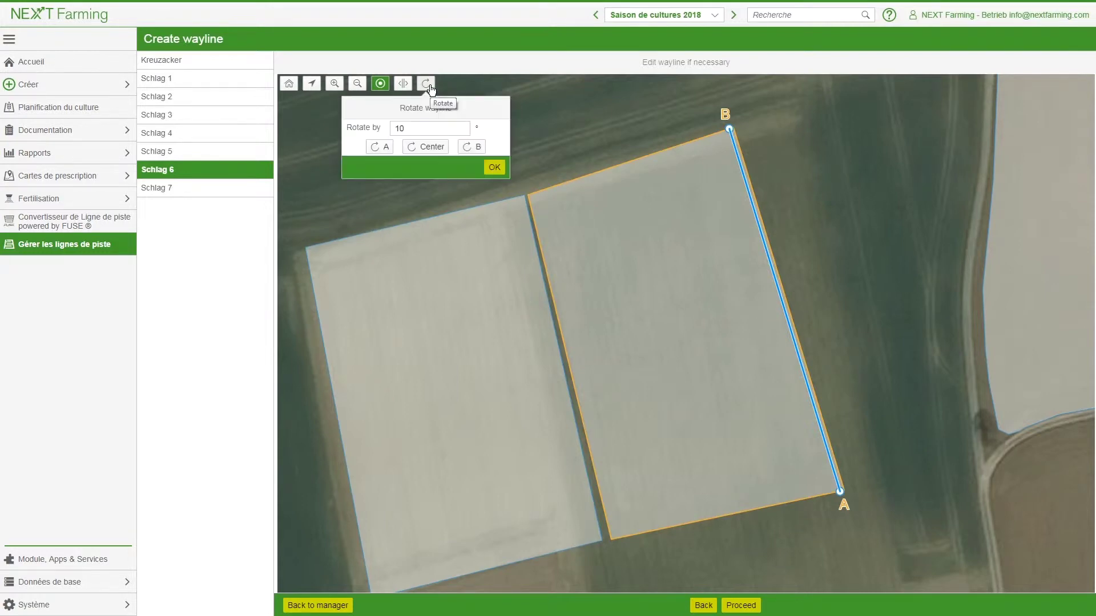
{"action": "left_click", "coordinate": [431, 87]}
{"action": "left_click", "coordinate": [431, 87]}
{"action": "left_click", "coordinate": [572, 111]}
{"action": "left_click", "coordinate": [572, 111]}
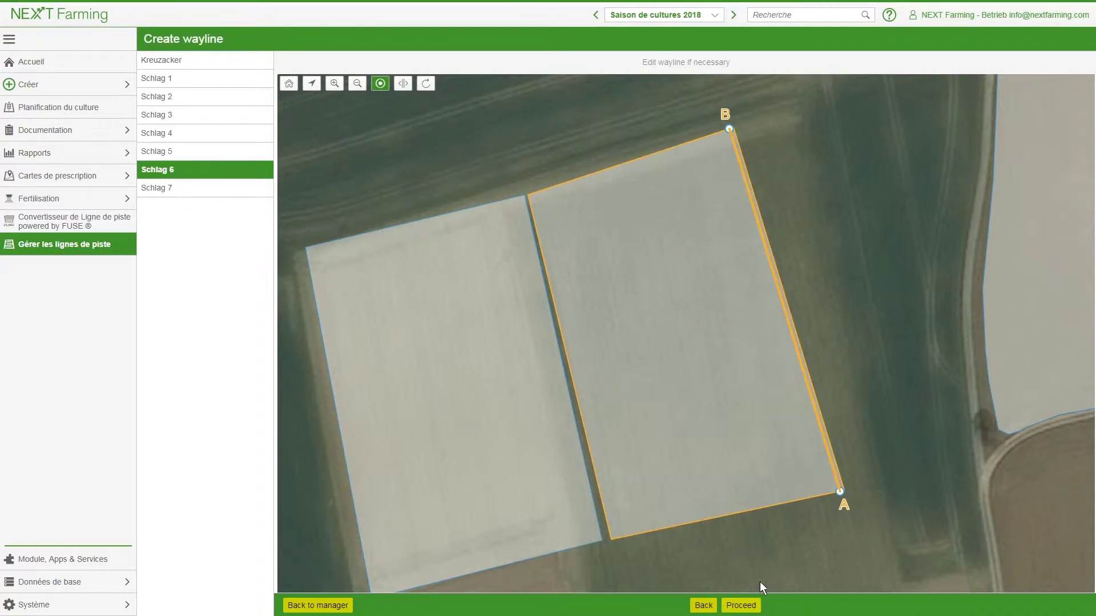
Proceed to the wayline details, name the wayline "ligne de guidage ABC" and save it
{"action": "left_click", "coordinate": [737, 604]}
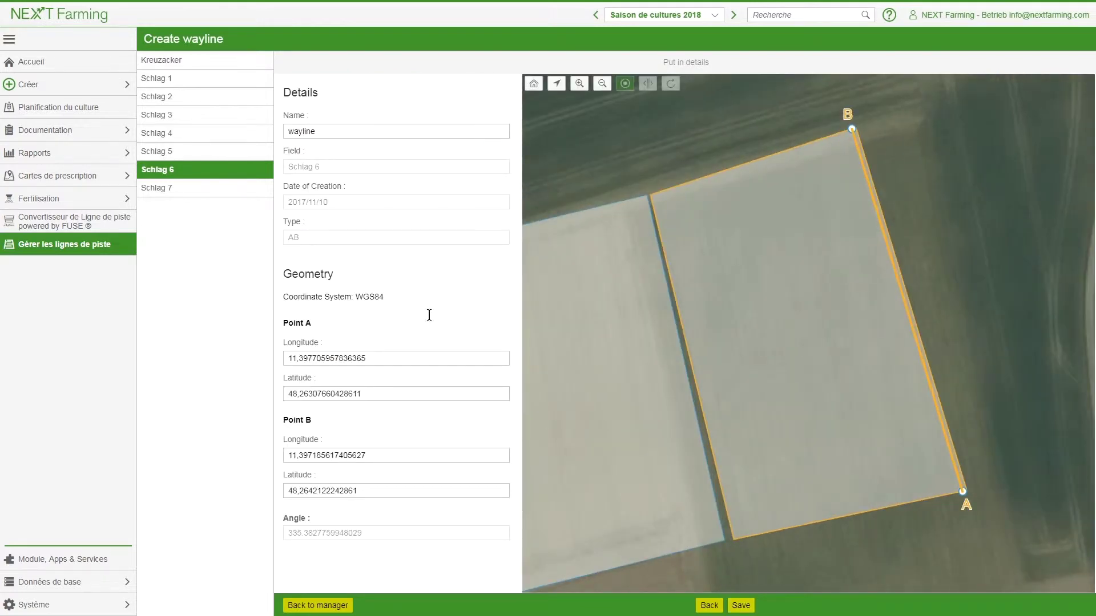
{"action": "left_click", "coordinate": [341, 132]}
{"action": "double_click", "coordinate": [342, 131]}
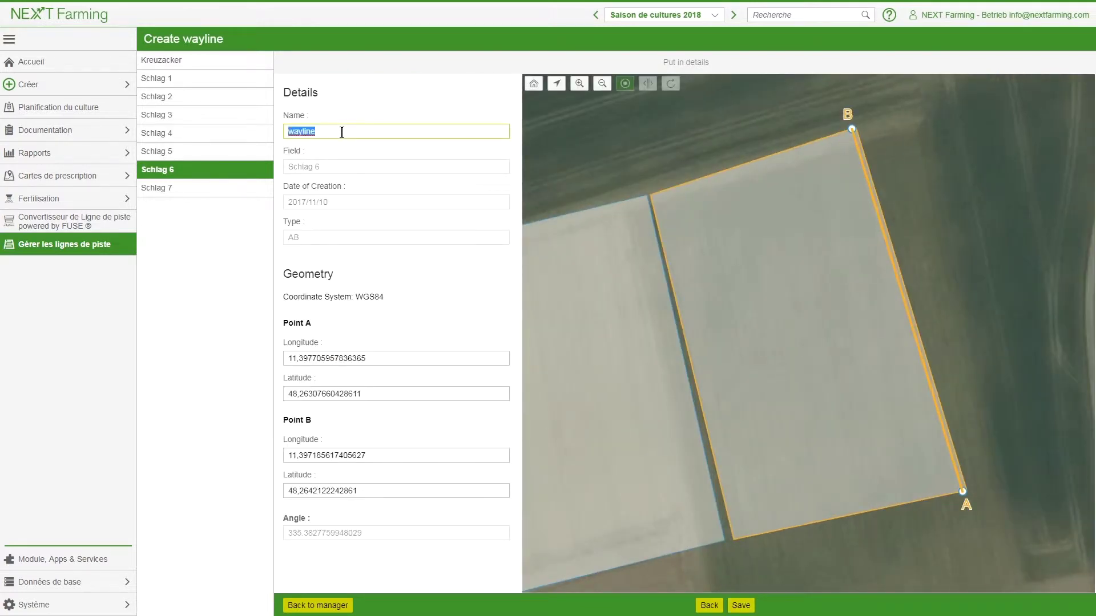
{"action": "type", "text": "lignes"}
{"action": "key", "text": "BackSpace"}
{"action": "type", "text": "de guidage ABC"}
{"action": "left_click", "coordinate": [439, 279]}
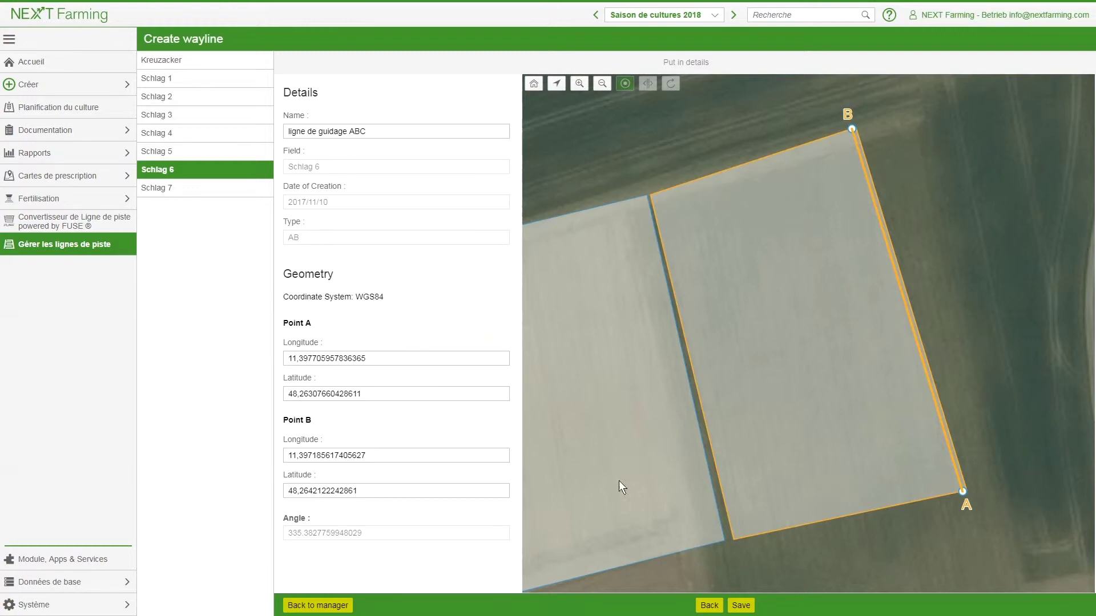
{"action": "left_click", "coordinate": [741, 605]}
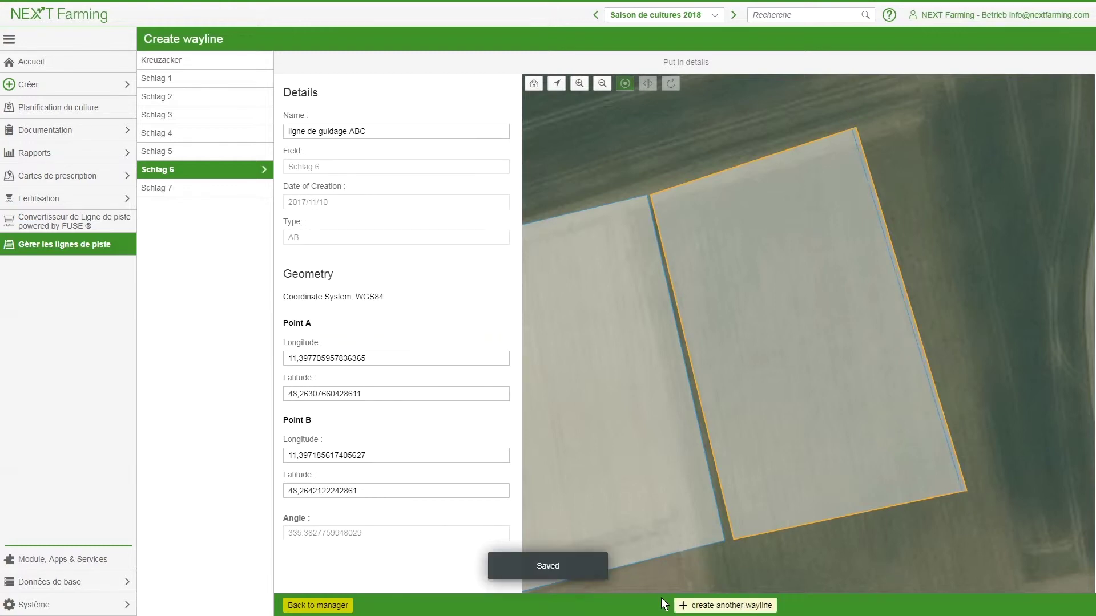
Return to the wayline manager and open the saved wayline "ligne de guidage ABC" under Schlag 6
{"action": "left_click", "coordinate": [319, 605]}
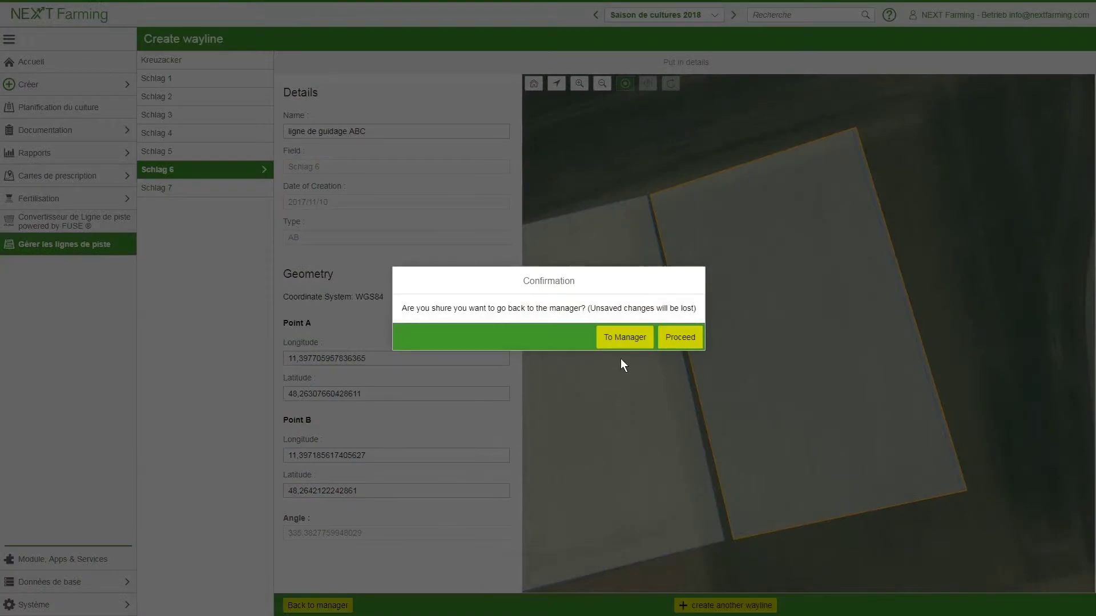
{"action": "left_click", "coordinate": [626, 339]}
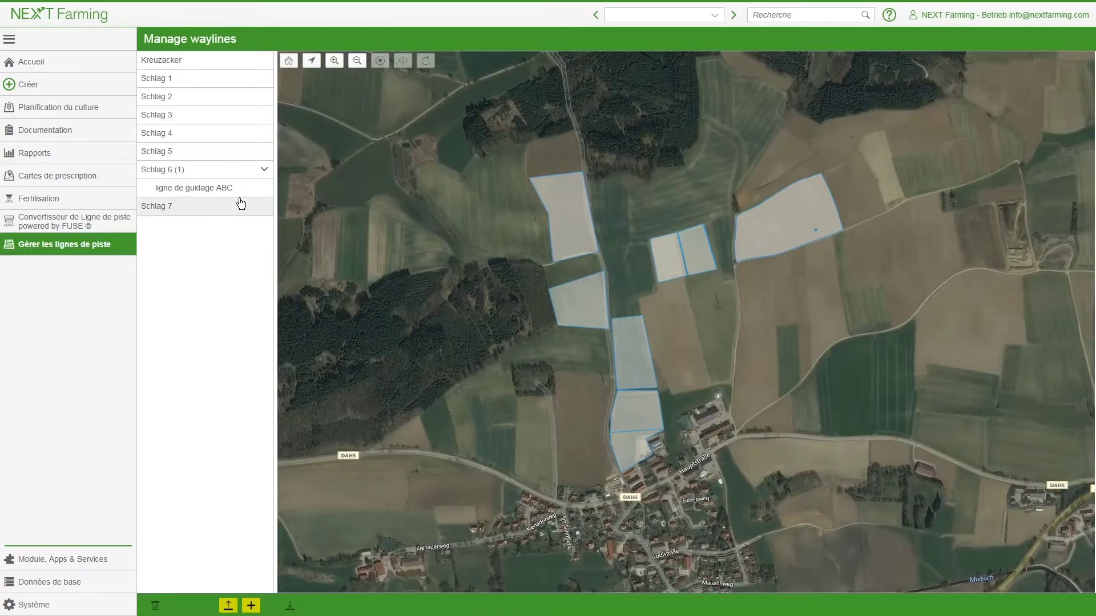
{"action": "left_click", "coordinate": [233, 192]}
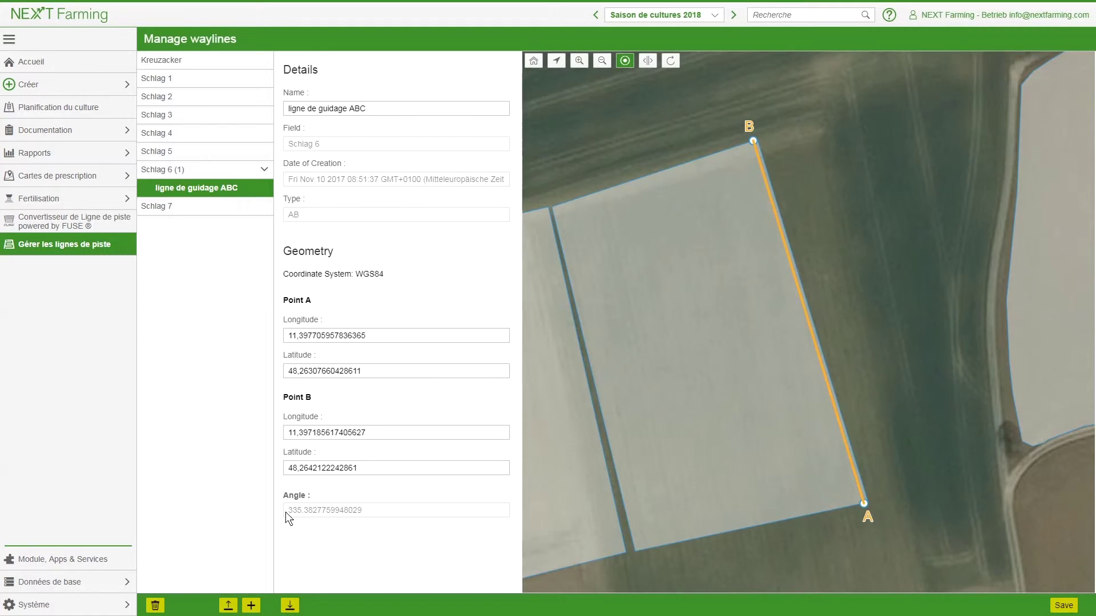
Request a download of only the selected wayline in ISOXML format, and cancel at the payment method selection
{"action": "left_click", "coordinate": [290, 607]}
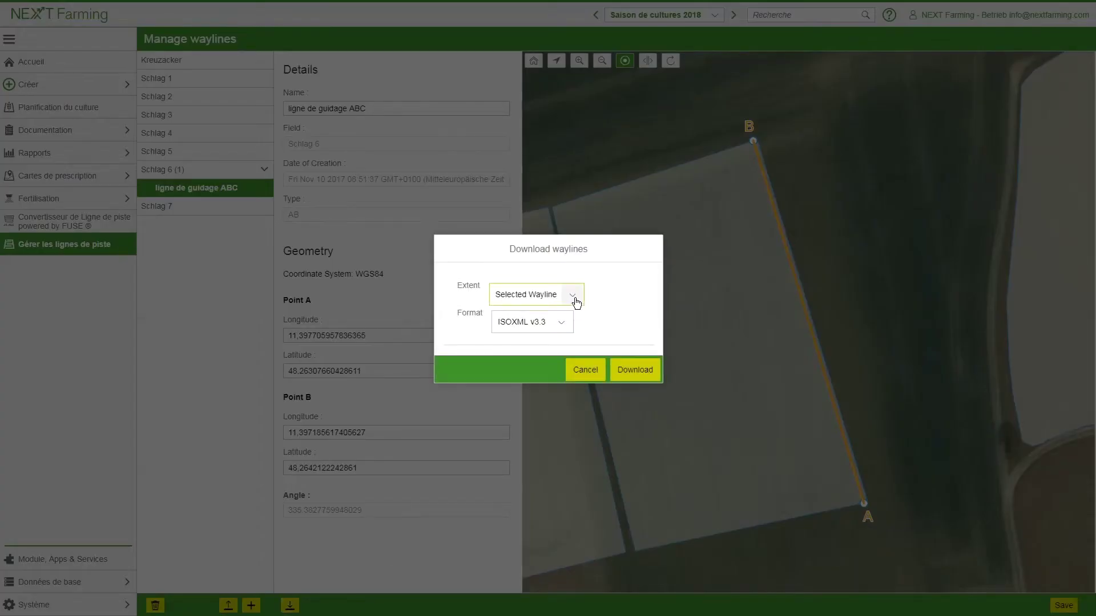
{"action": "left_click", "coordinate": [577, 301]}
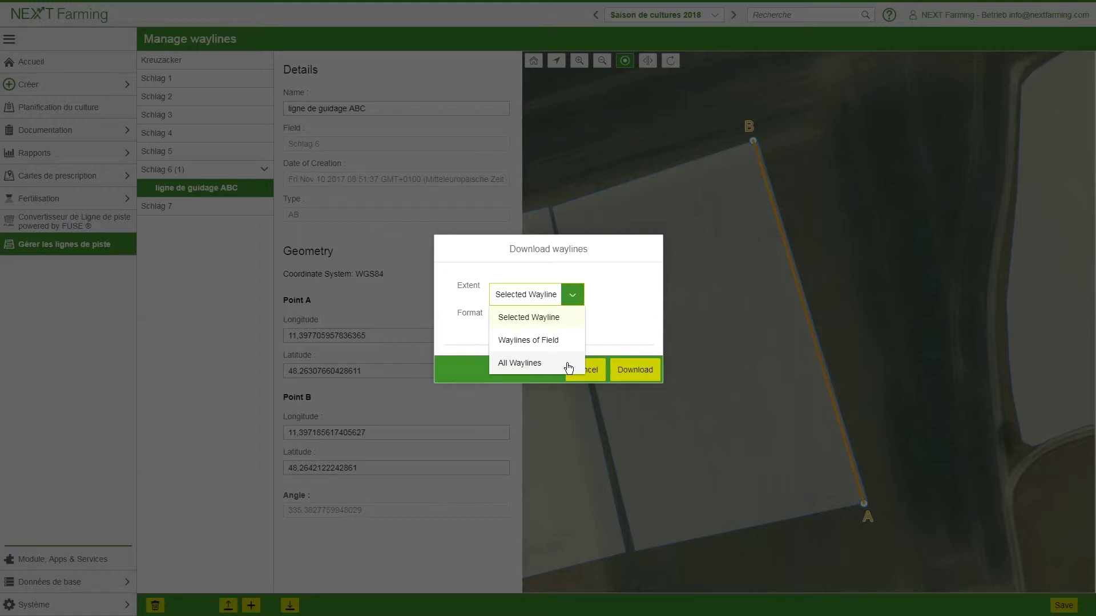
{"action": "left_click", "coordinate": [549, 318]}
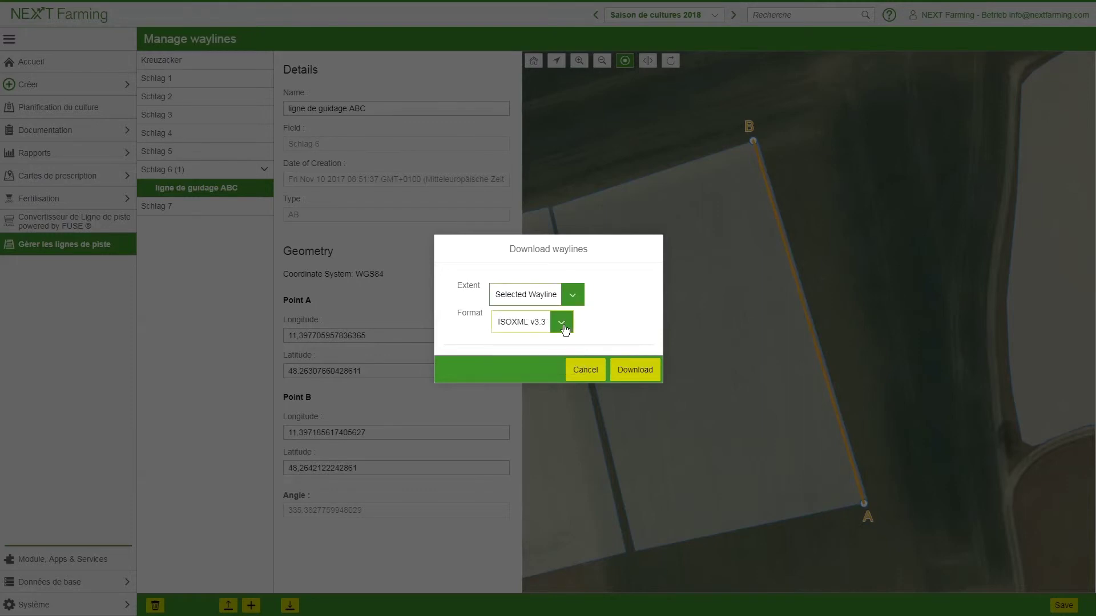
{"action": "left_click", "coordinate": [563, 323]}
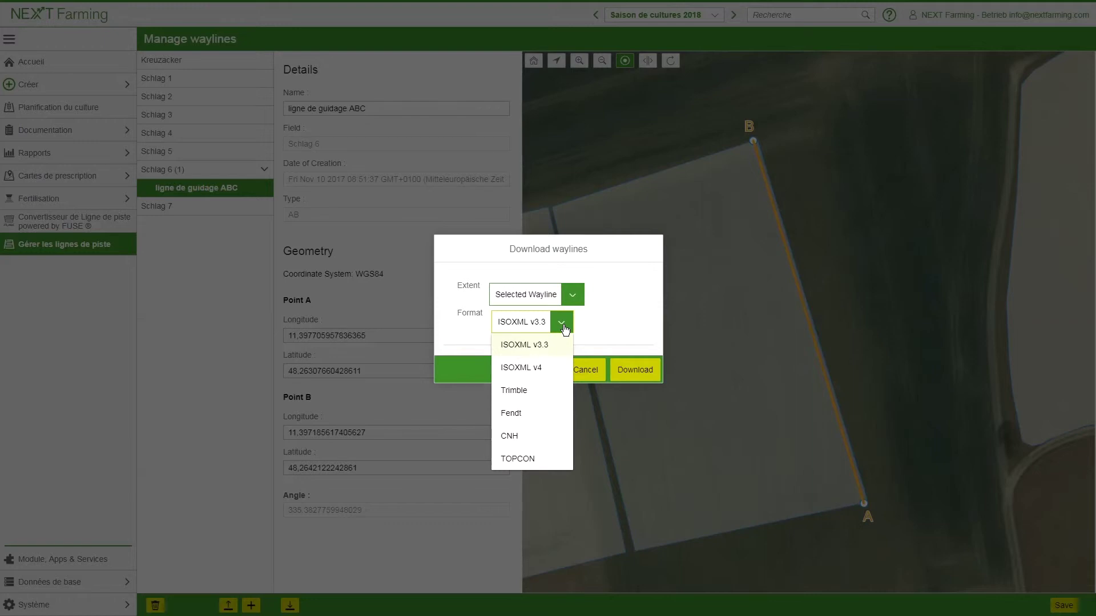
{"action": "left_click", "coordinate": [560, 355]}
{"action": "left_click", "coordinate": [632, 369]}
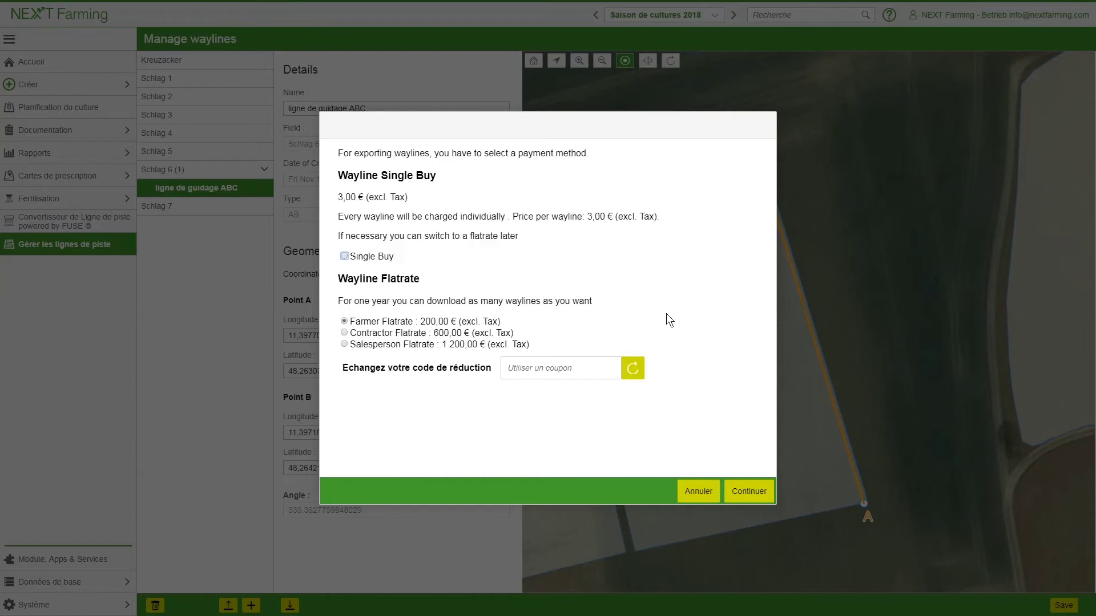
{"action": "left_click", "coordinate": [702, 493]}
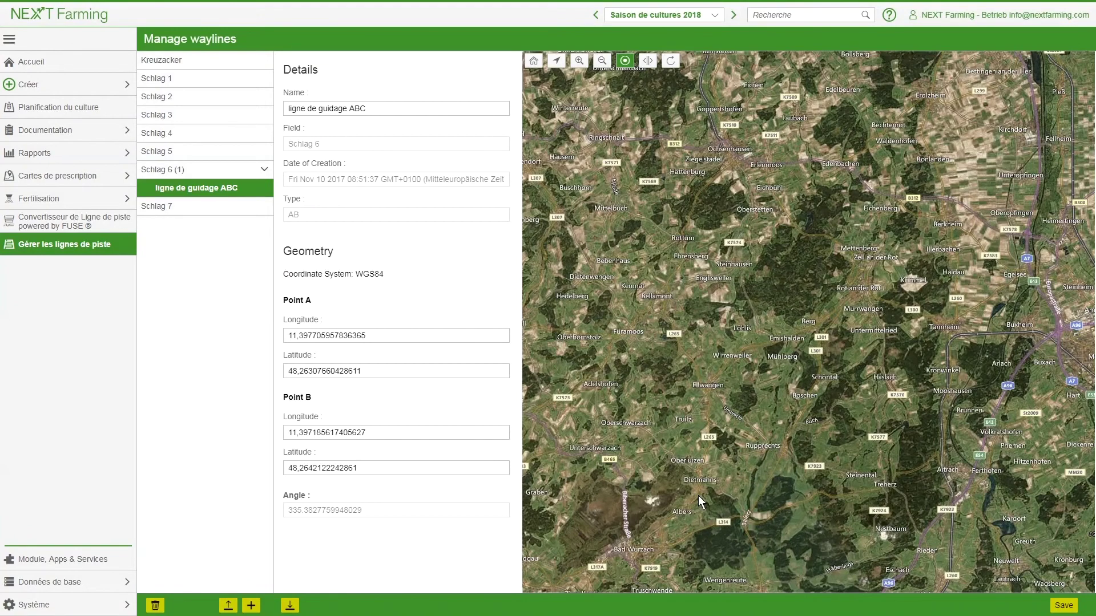